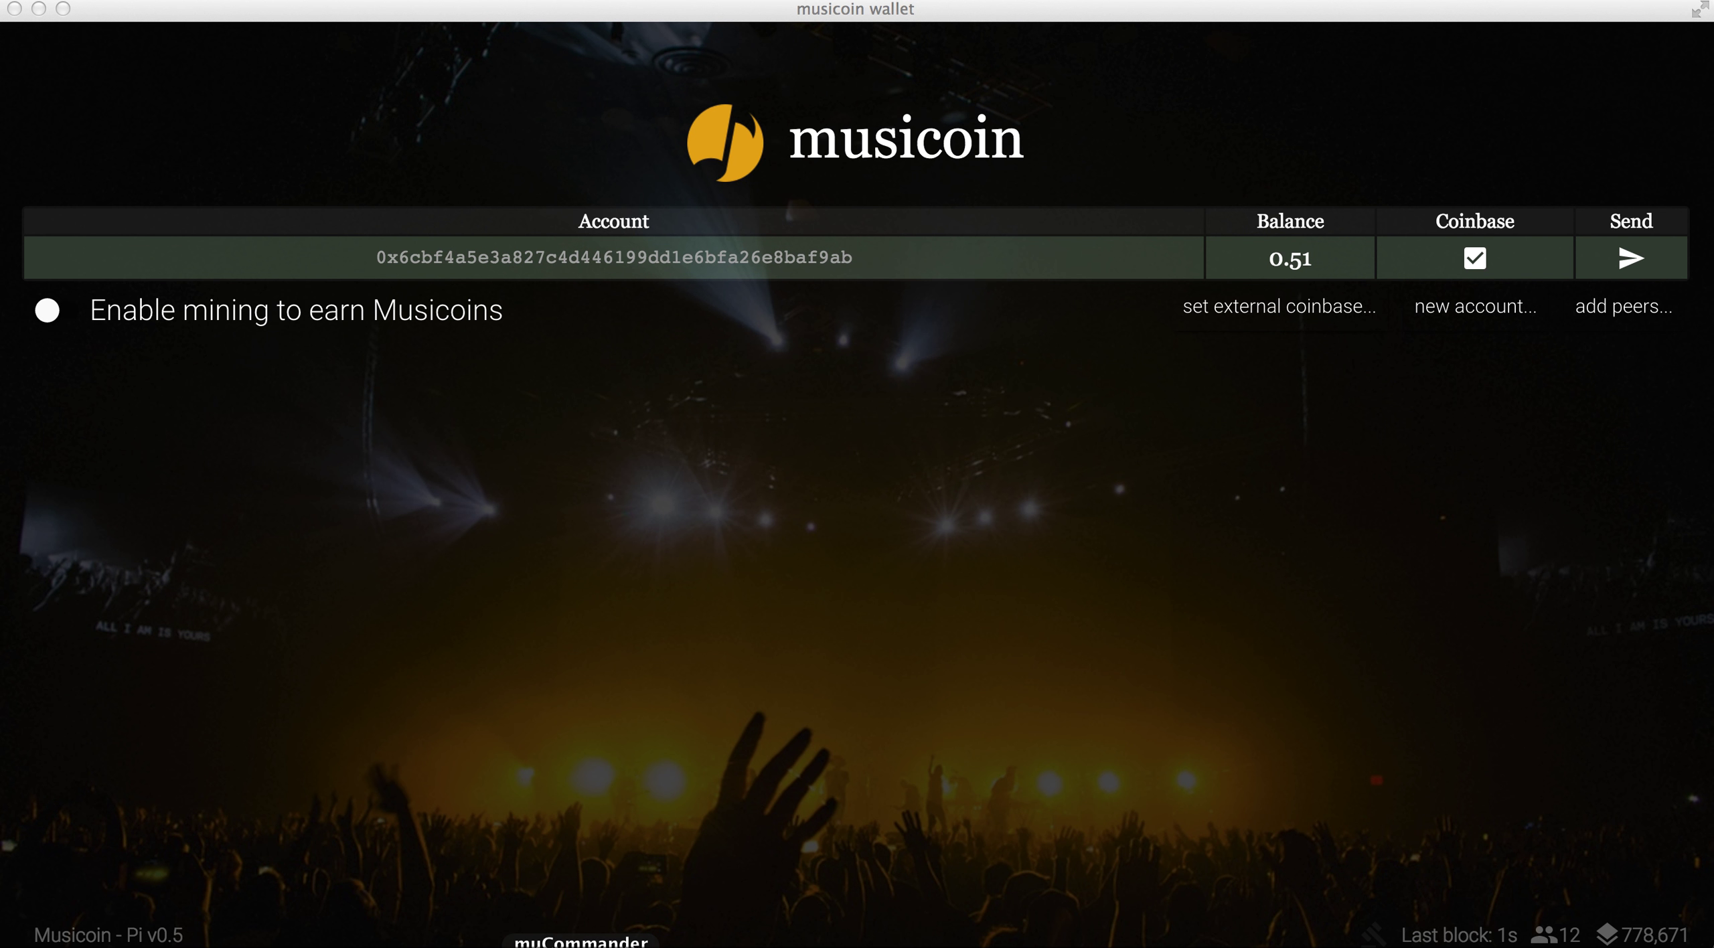
Switch to muCommander's Musicoin folder after checking the 0.51 balance and 12 peers.
{"action": "left_click", "coordinate": [581, 942]}
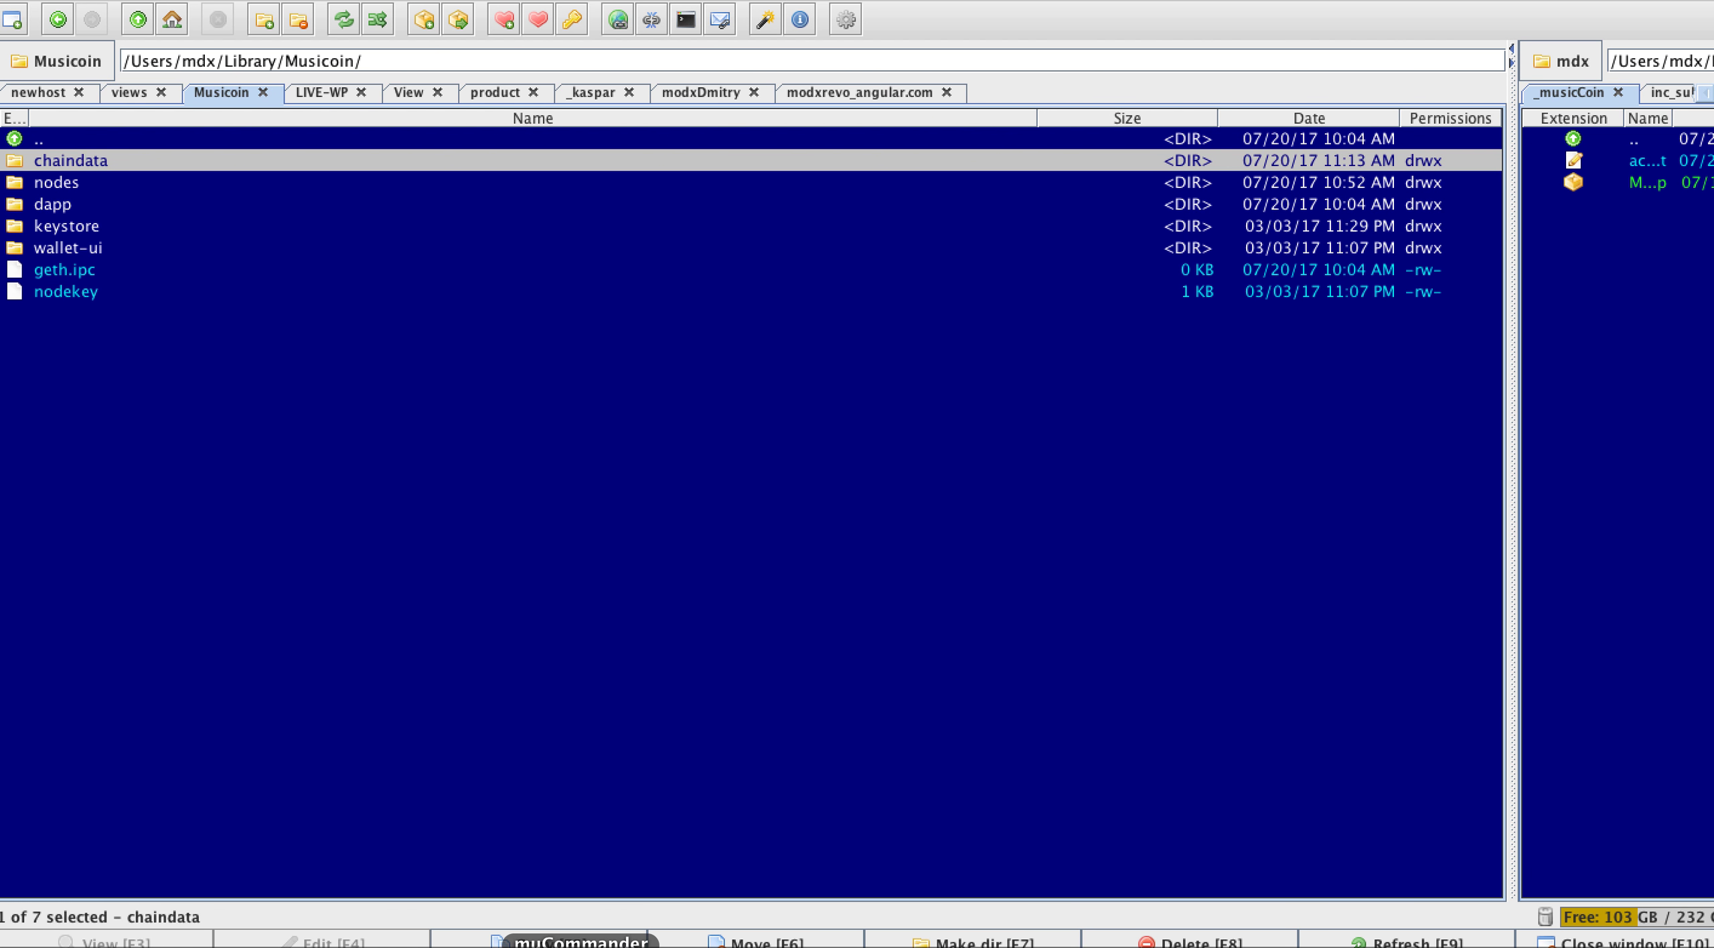
{"action": "right_click", "coordinate": [182, 170]}
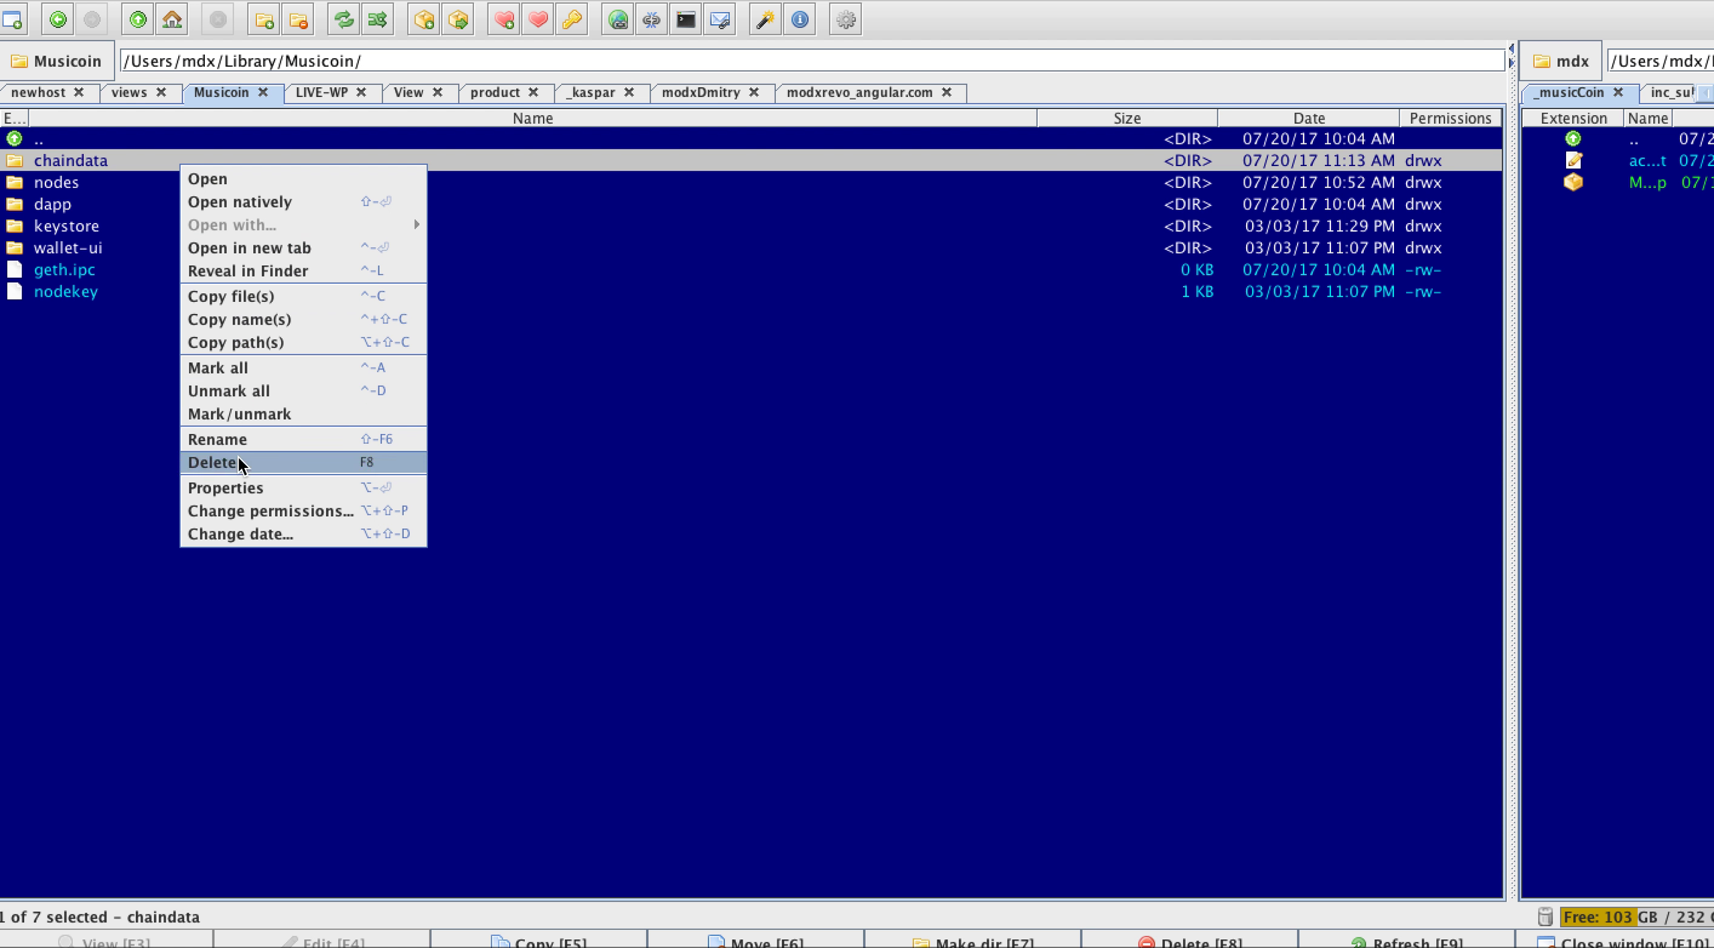
{"action": "left_click", "coordinate": [238, 486]}
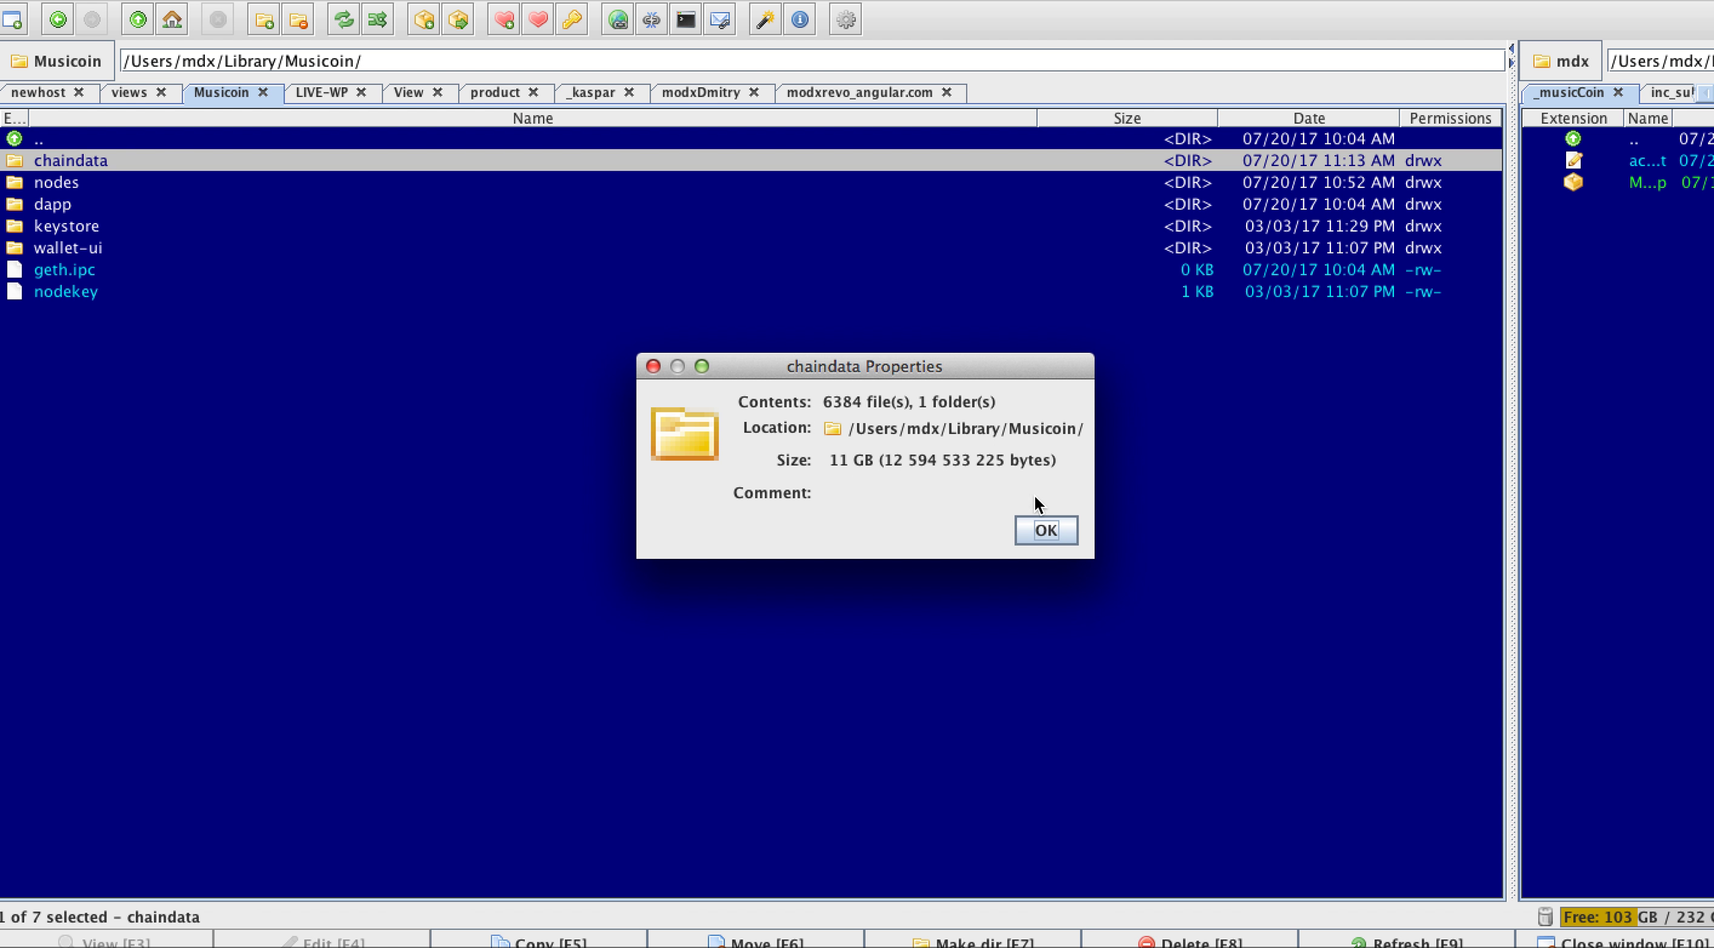
{"action": "left_click", "coordinate": [1040, 533]}
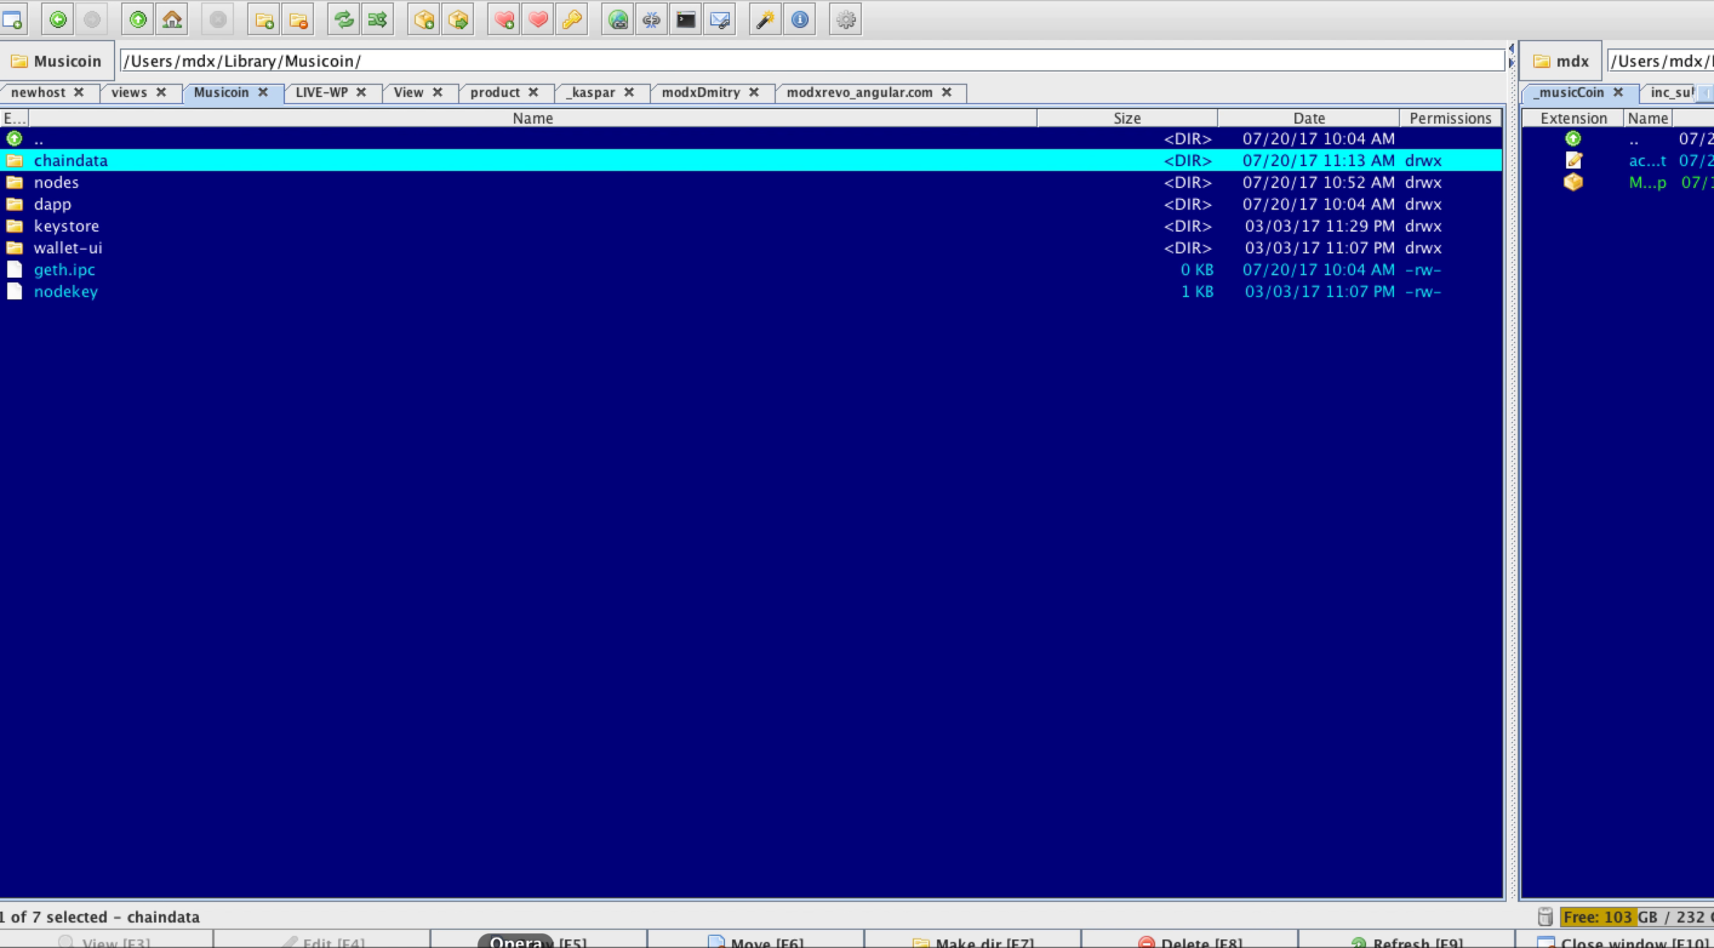
{"action": "left_click", "coordinate": [516, 943]}
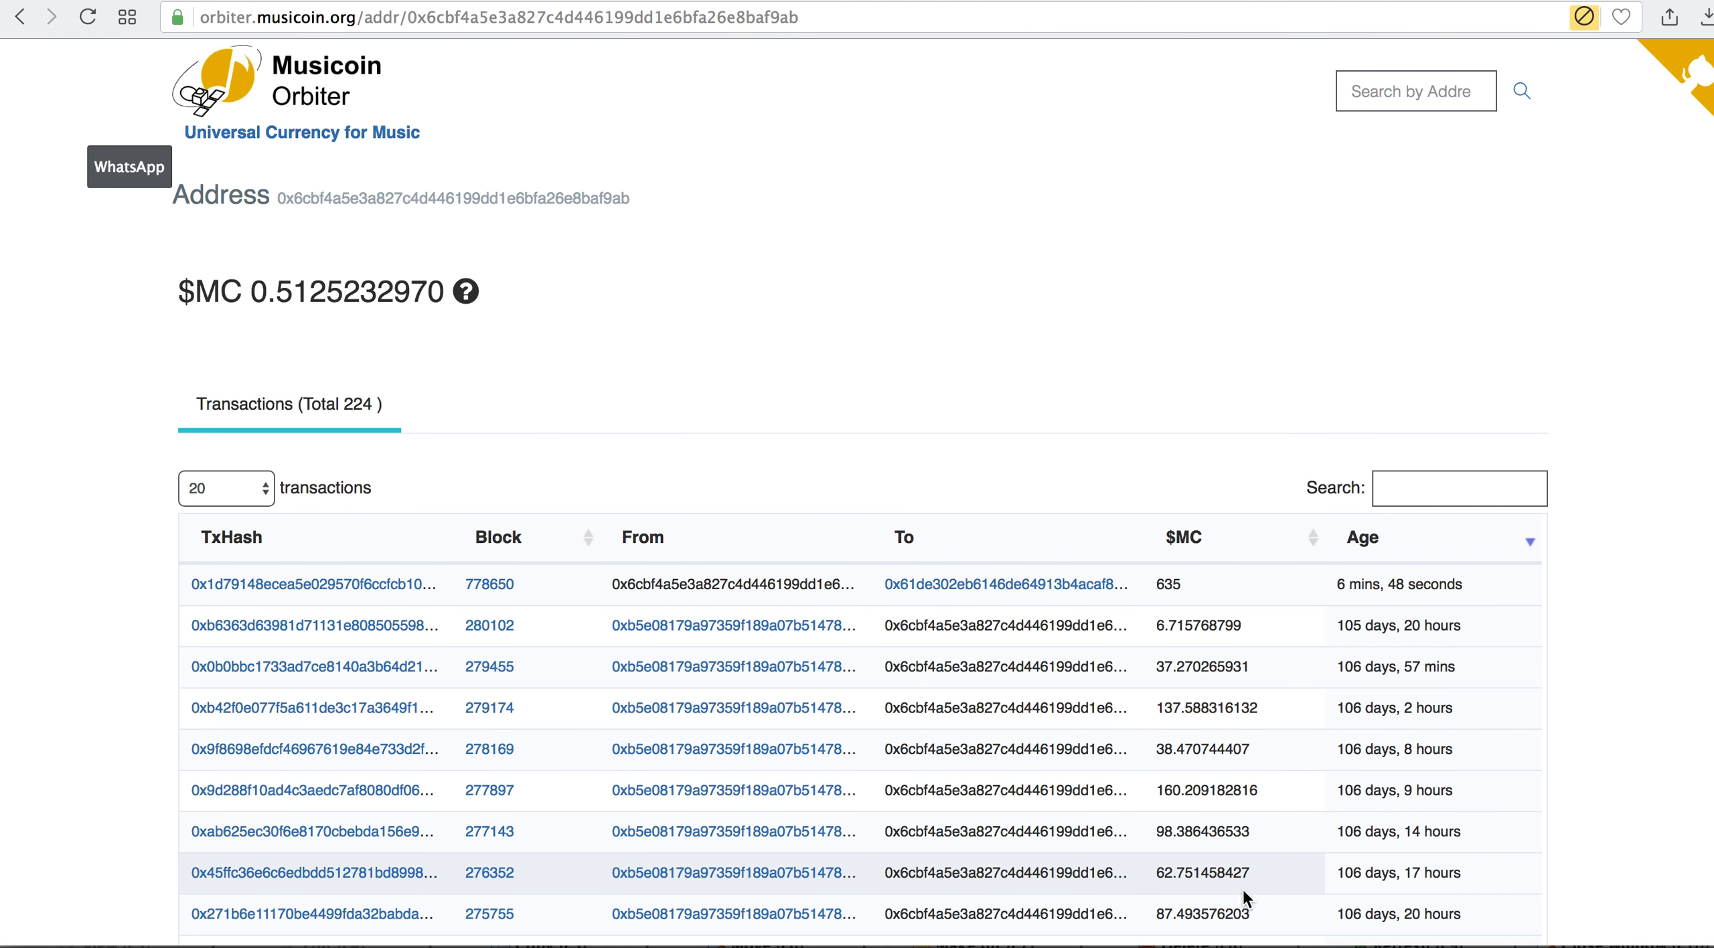
Return to the Musicoin wallet after reviewing the 224 transactions on Orbiter.
{"action": "left_click", "coordinate": [1267, 942]}
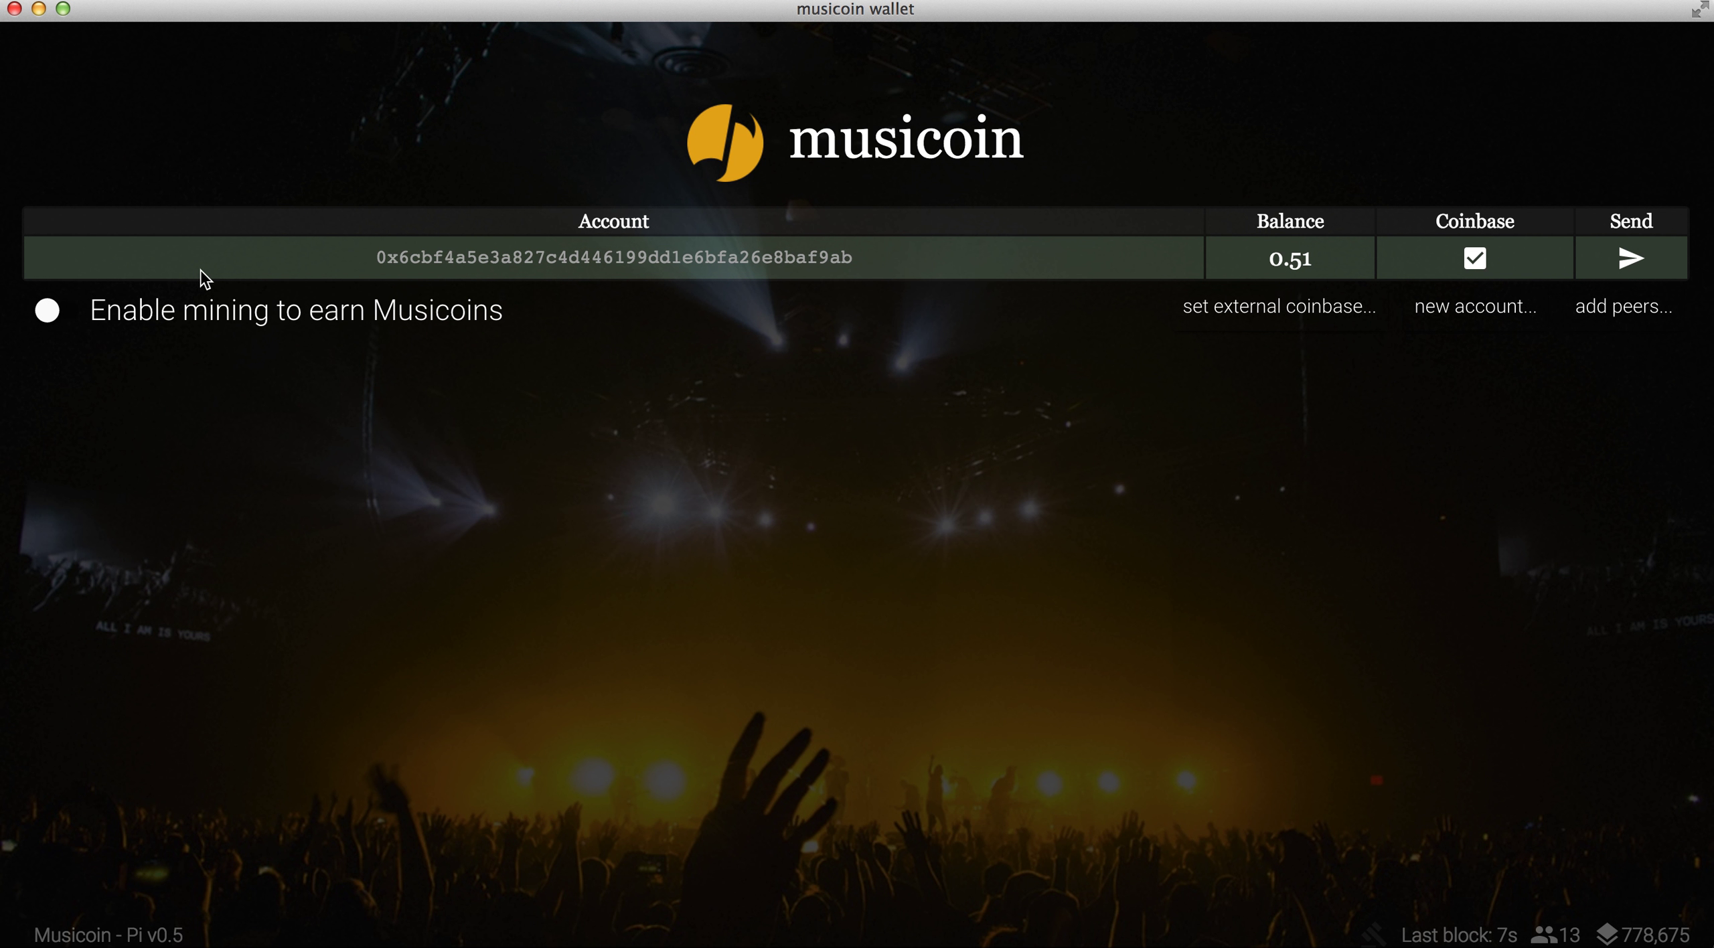
{"action": "left_click", "coordinate": [215, 2]}
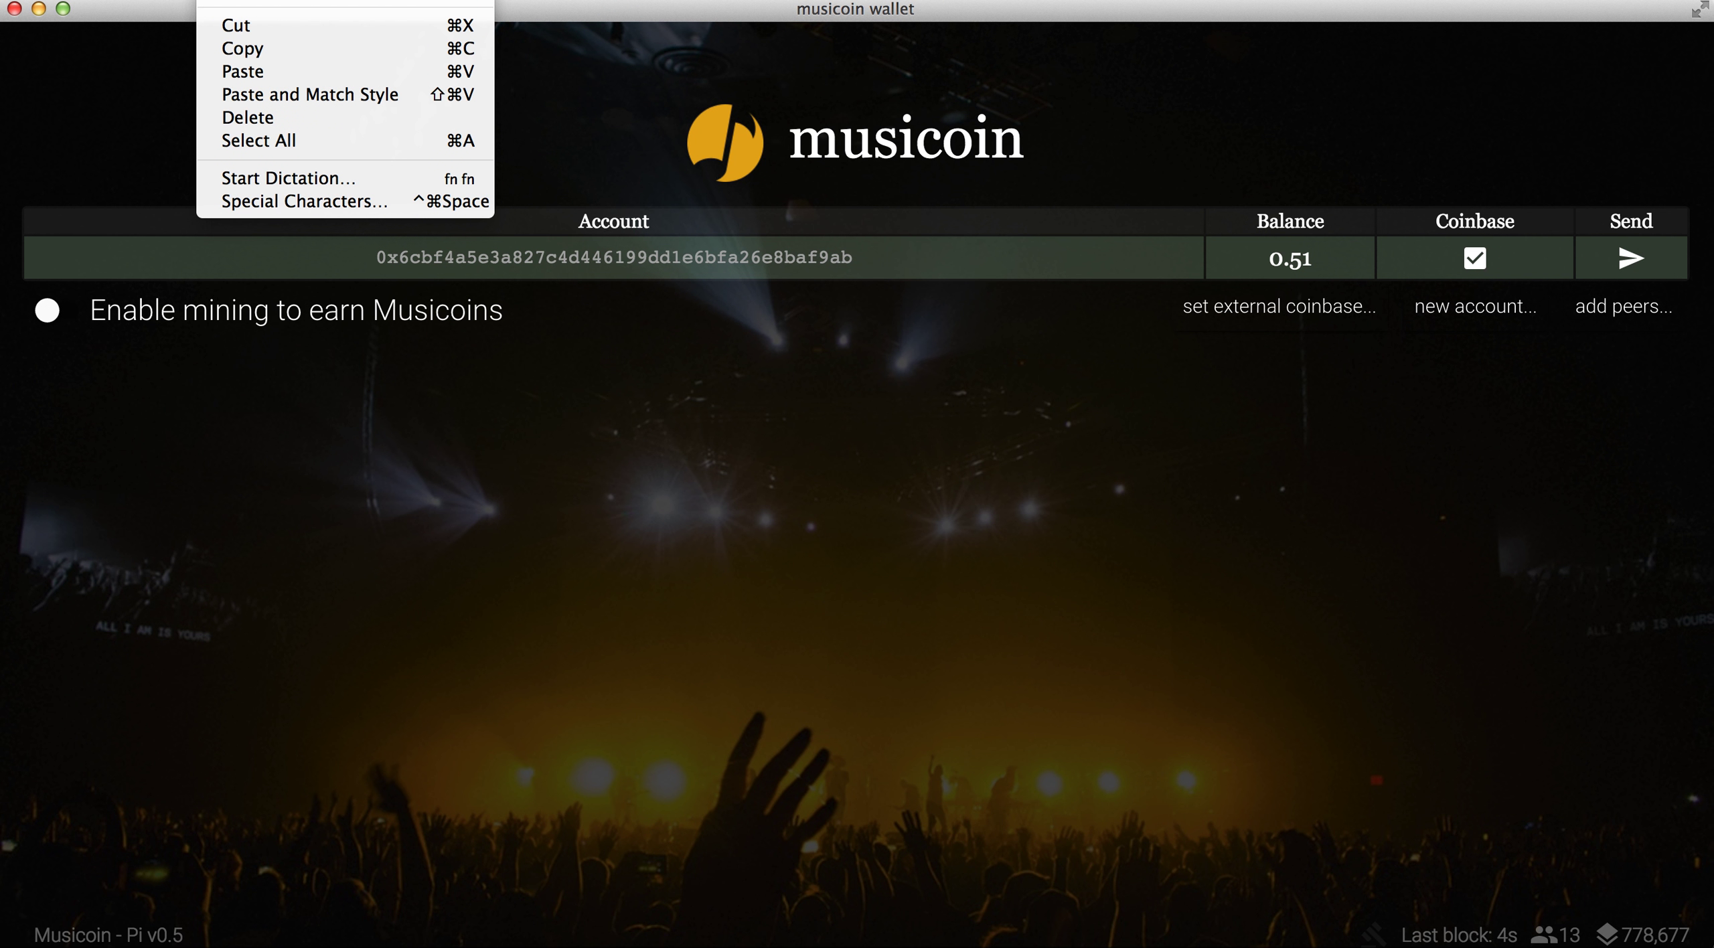
{"action": "left_click", "coordinate": [186, 346]}
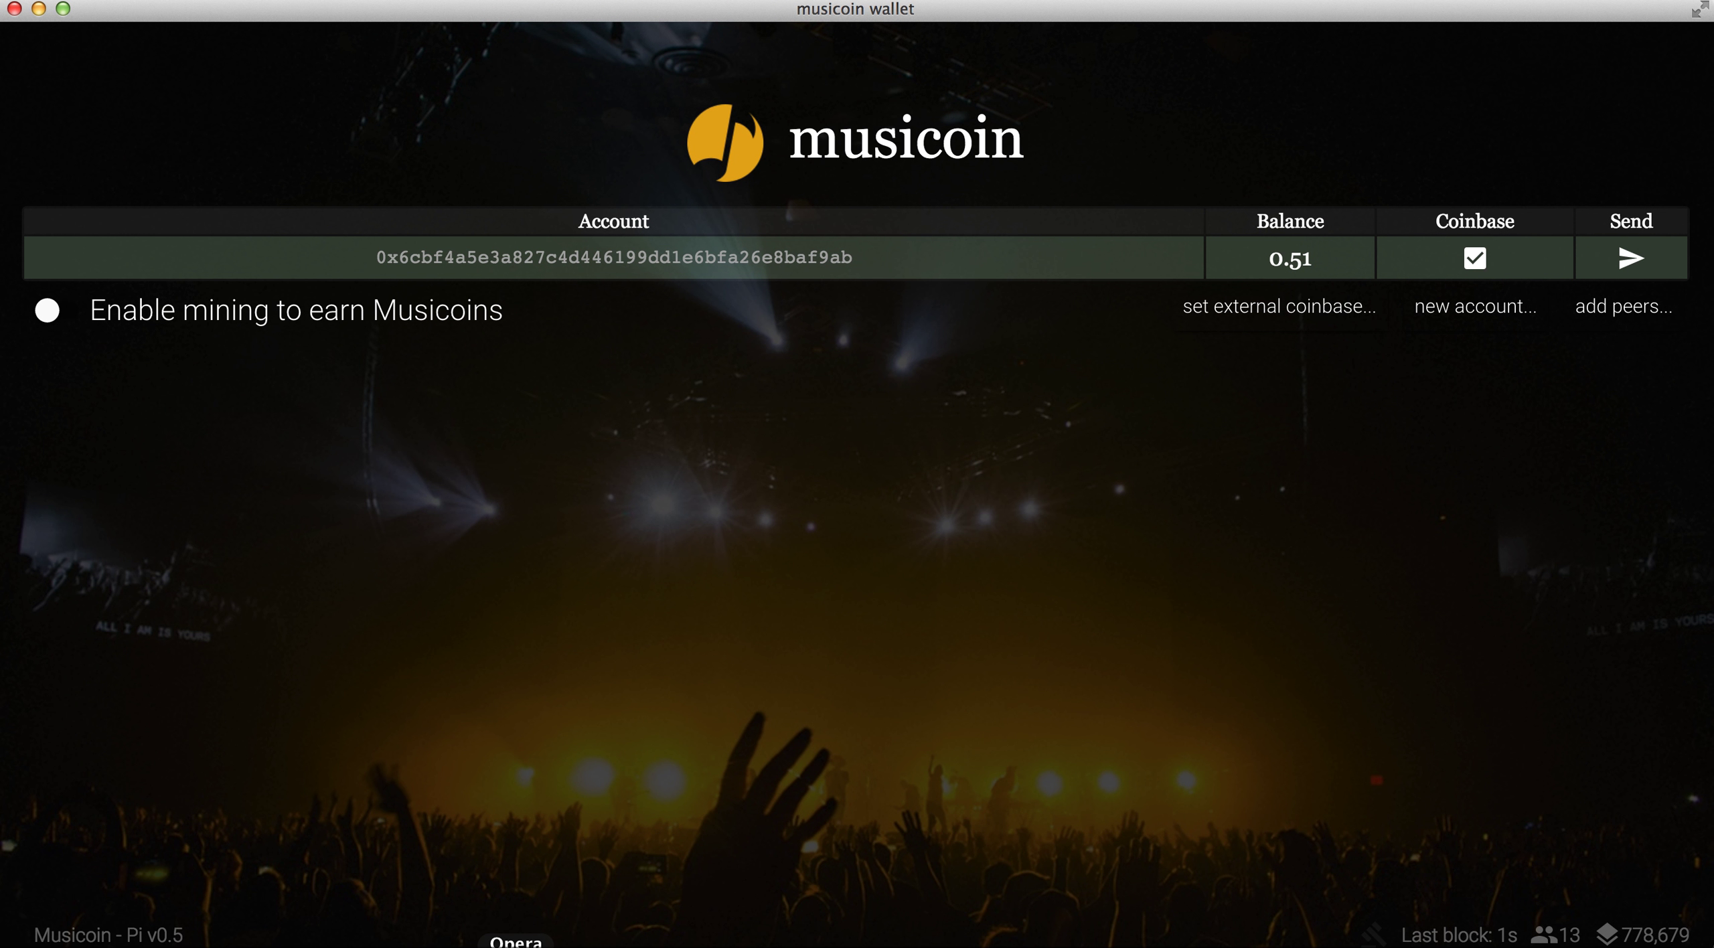
{"action": "left_click", "coordinate": [516, 941]}
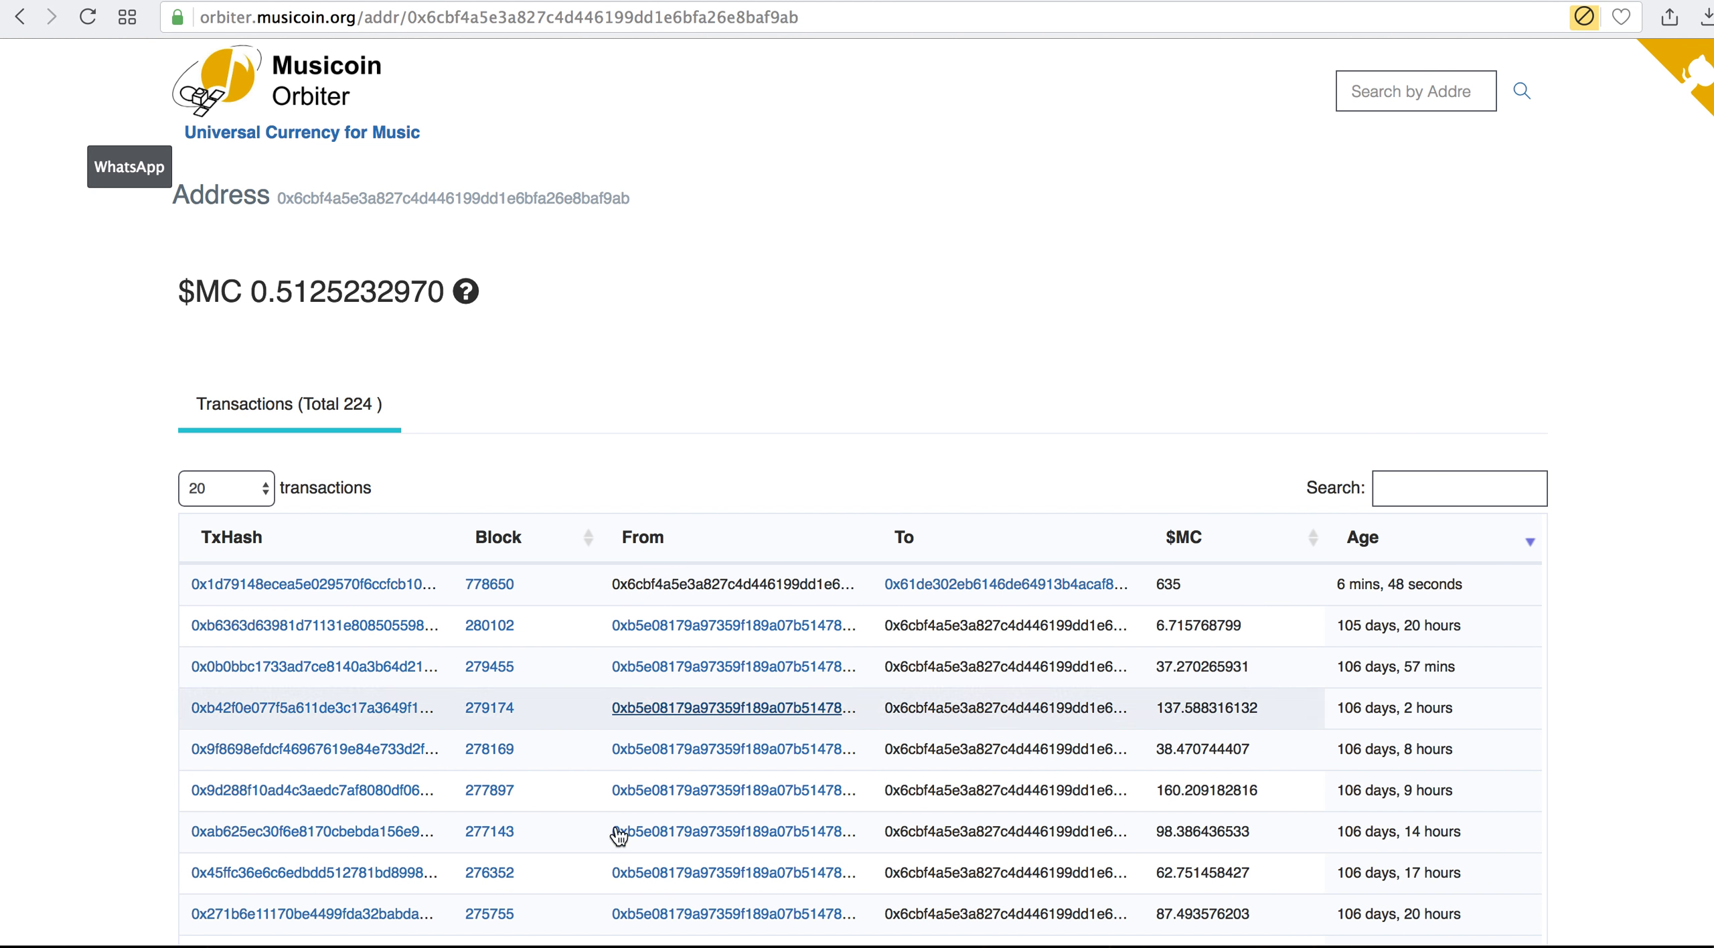
Return to muCommander's Musicoin folder after reviewing the 635 $MC send on Orbiter.
{"action": "left_click", "coordinate": [581, 941]}
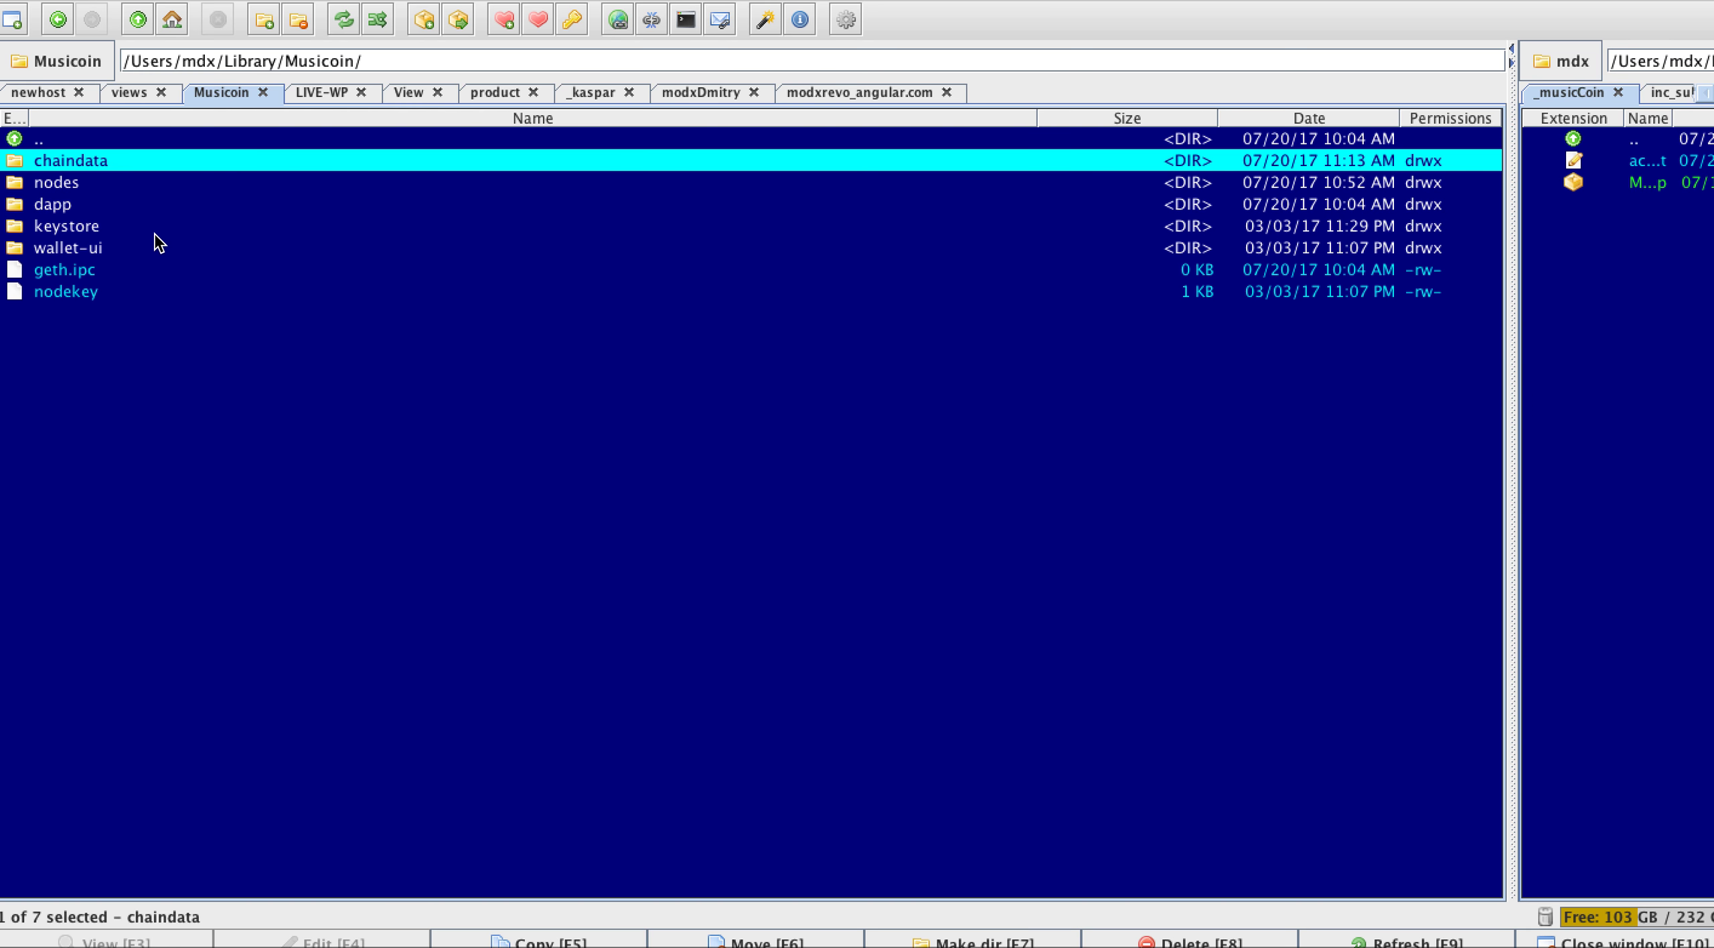
Open chaindata's Properties, showing 6383 files totalling 11 GB, and nudge the window down.
{"action": "right_click", "coordinate": [162, 167]}
{"action": "left_click", "coordinate": [239, 477]}
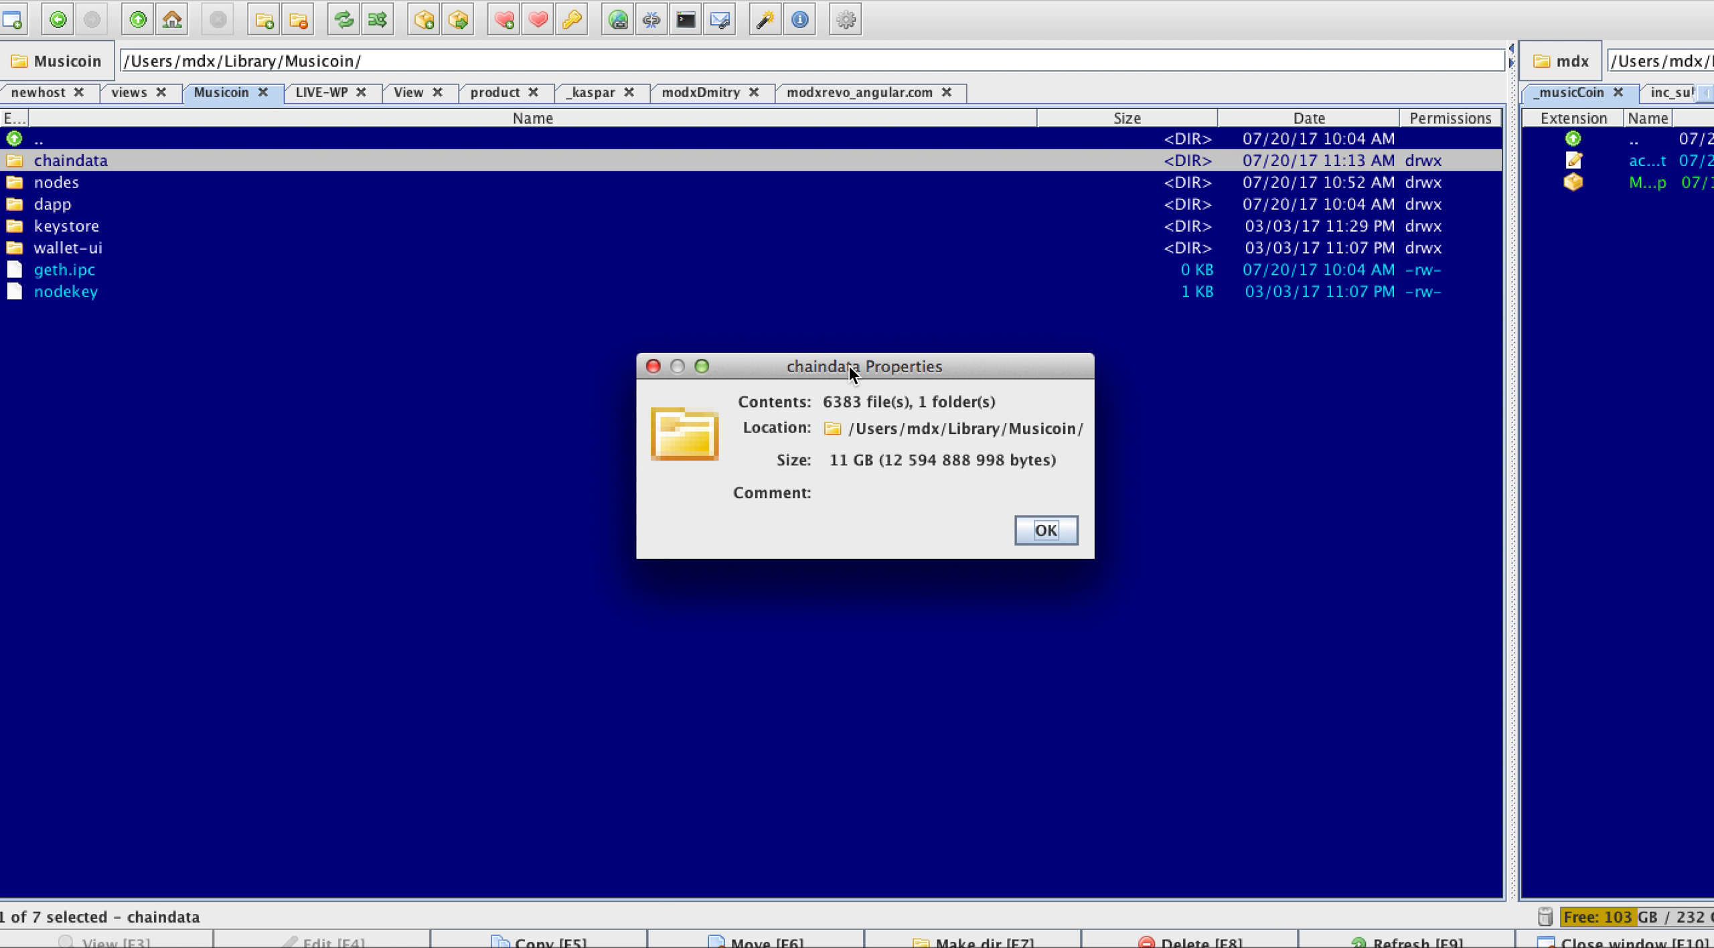
{"action": "left_click_drag", "start_coordinate": [849, 366], "coordinate": [848, 376]}
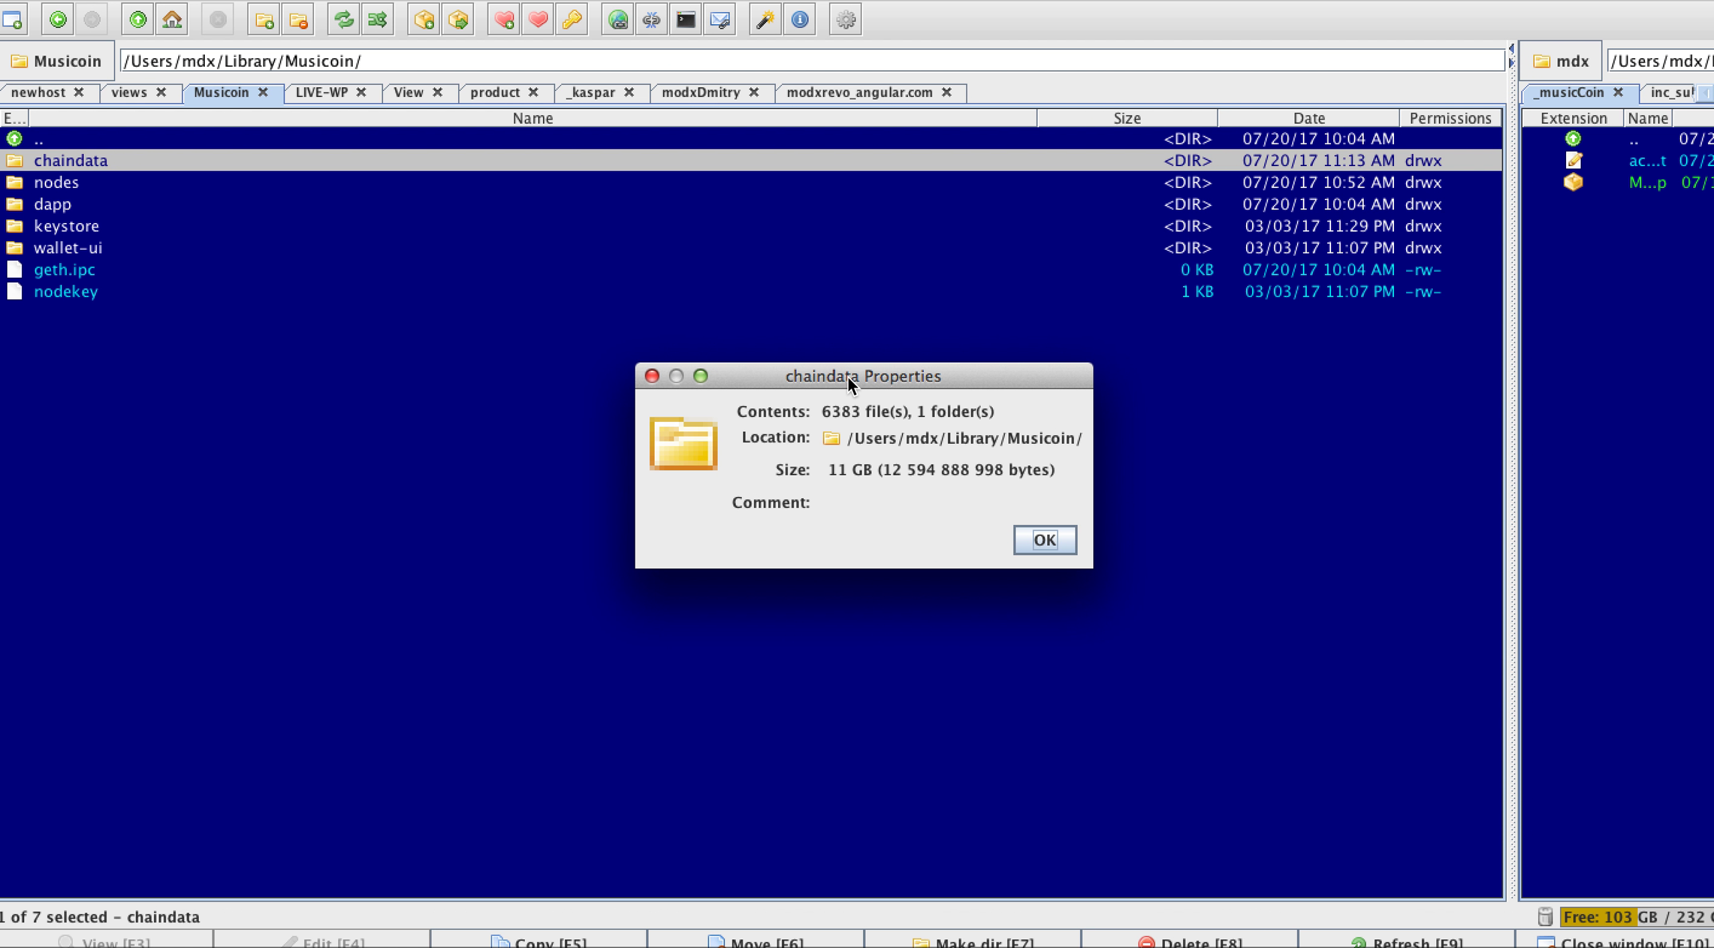